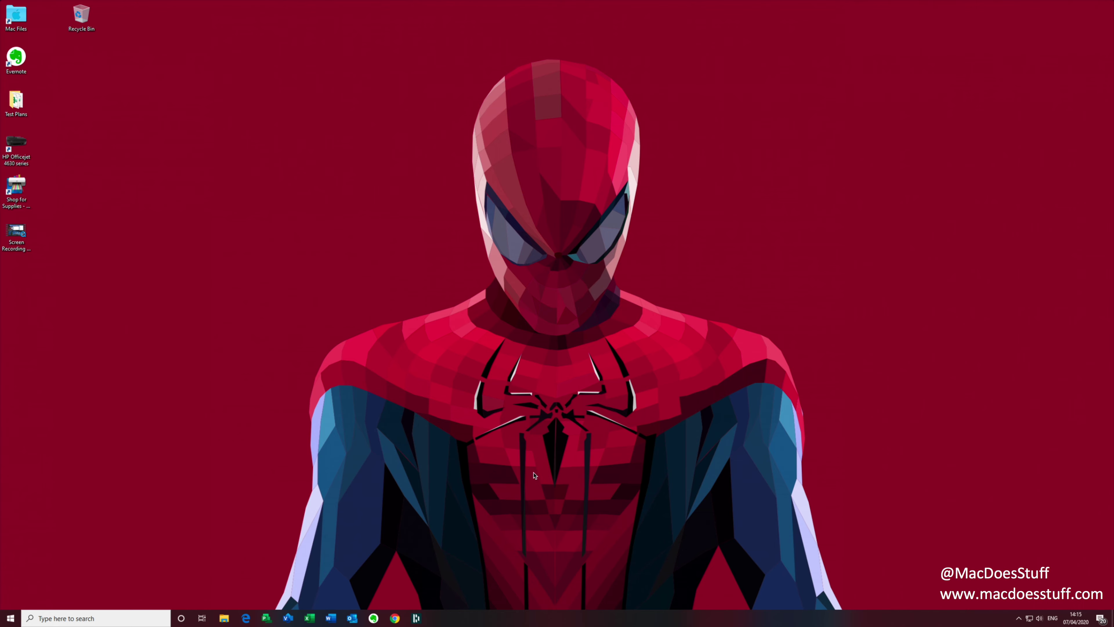
Step: Bring up the Start menu with its list of installed apps
{"action": "key", "text": "super"}
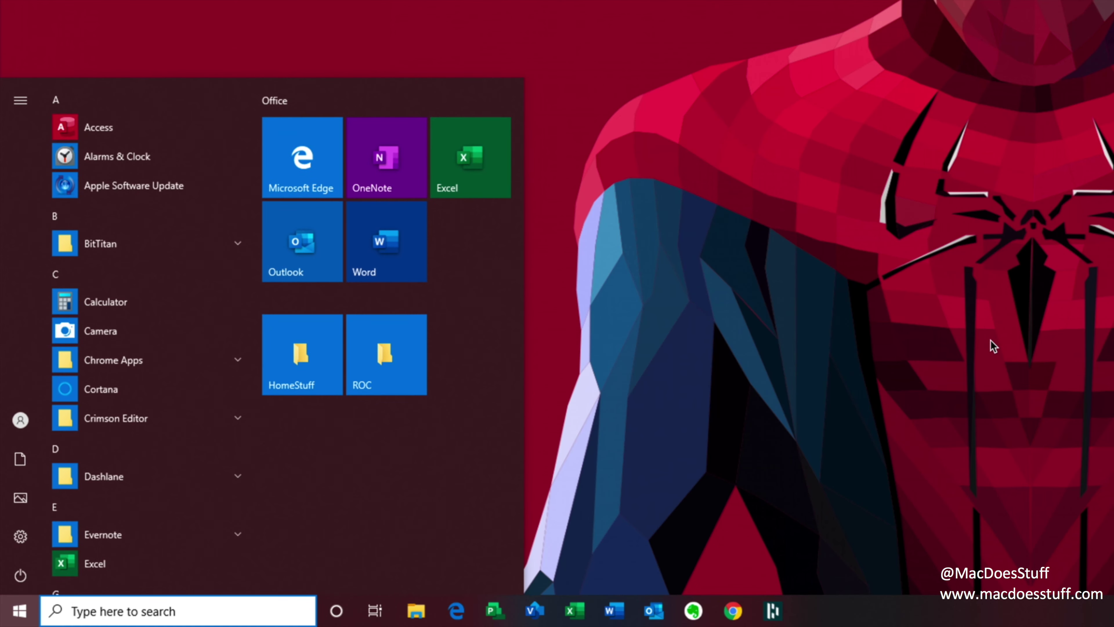
Step: Enable the Windows Sandbox feature in Turn Windows features on or off, then restart the PC
{"action": "type", "text": "turn"}
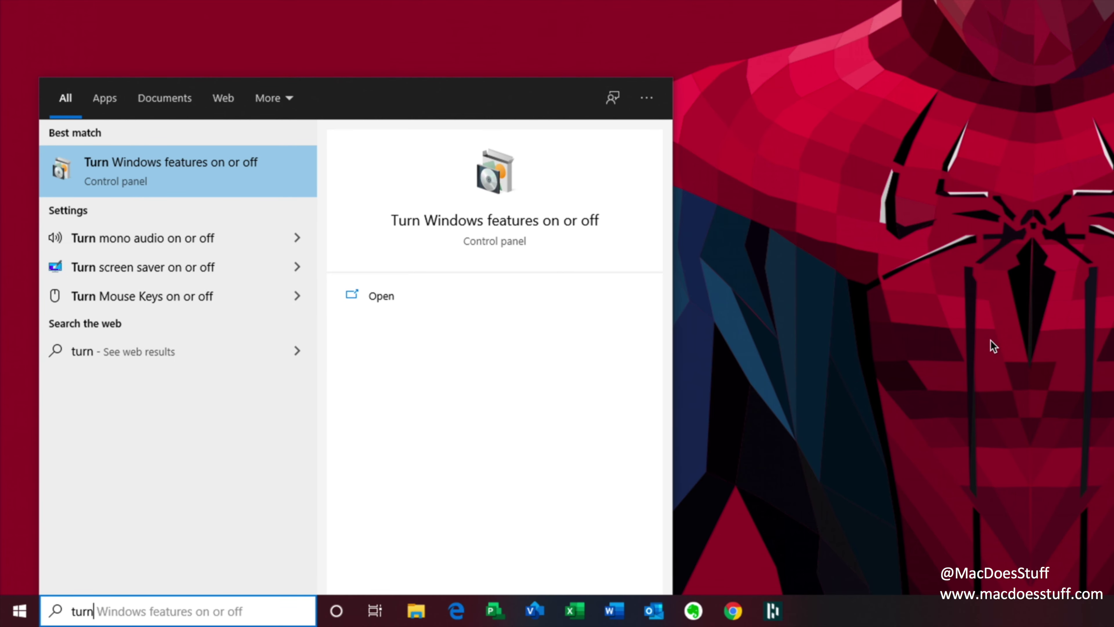
{"action": "key", "text": "Return"}
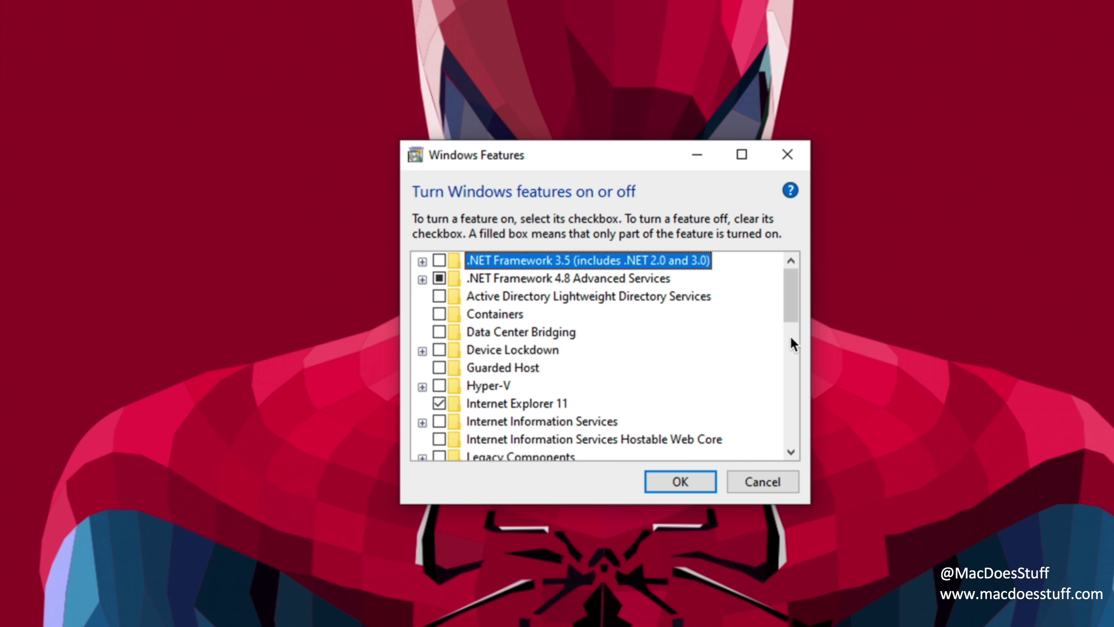
{"action": "left_click", "coordinate": [795, 427]}
{"action": "left_click", "coordinate": [795, 426]}
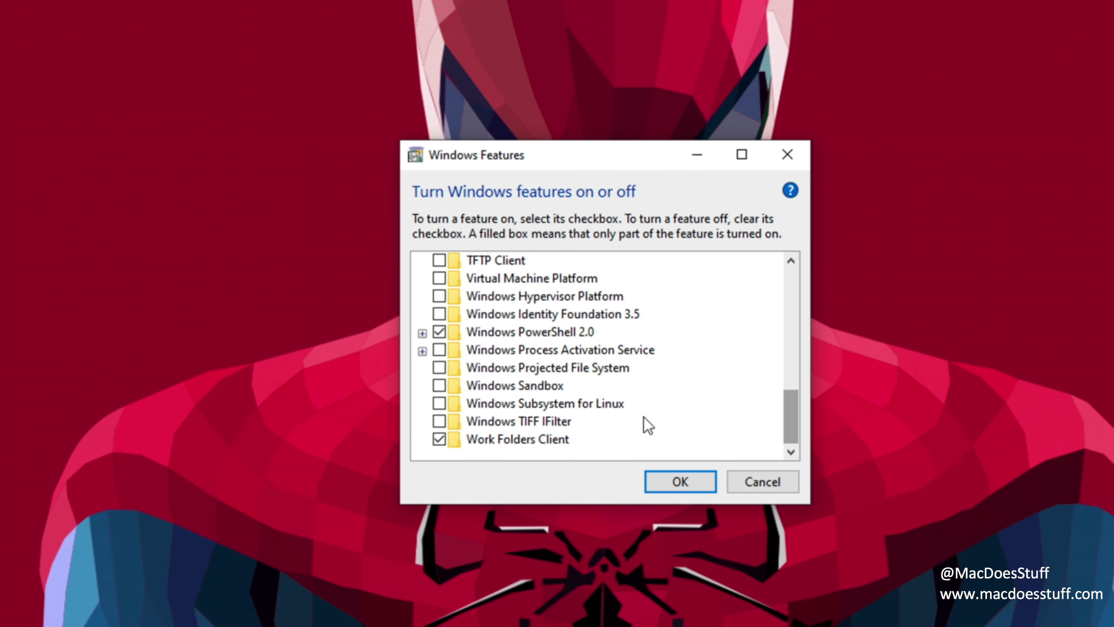
{"action": "left_click", "coordinate": [439, 389]}
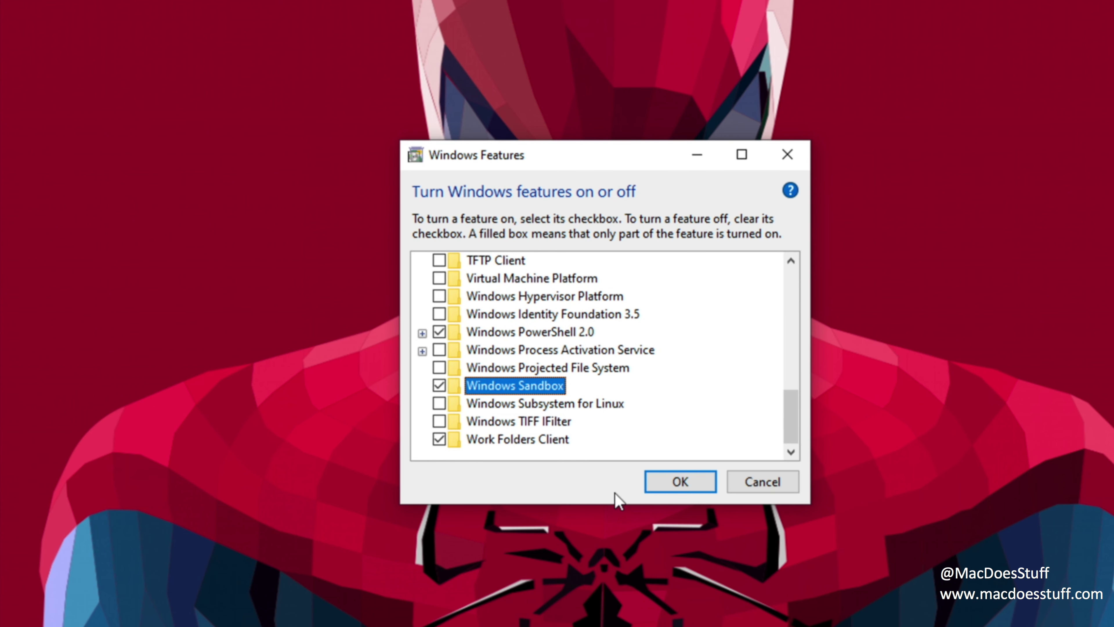
{"action": "left_click", "coordinate": [662, 489]}
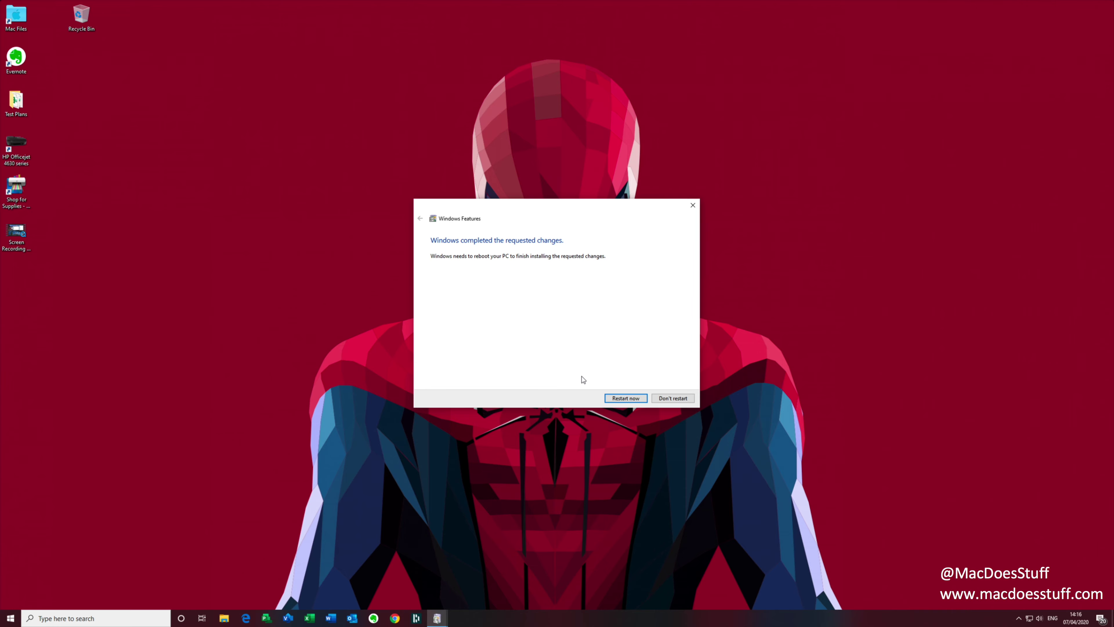
{"action": "left_click", "coordinate": [619, 399]}
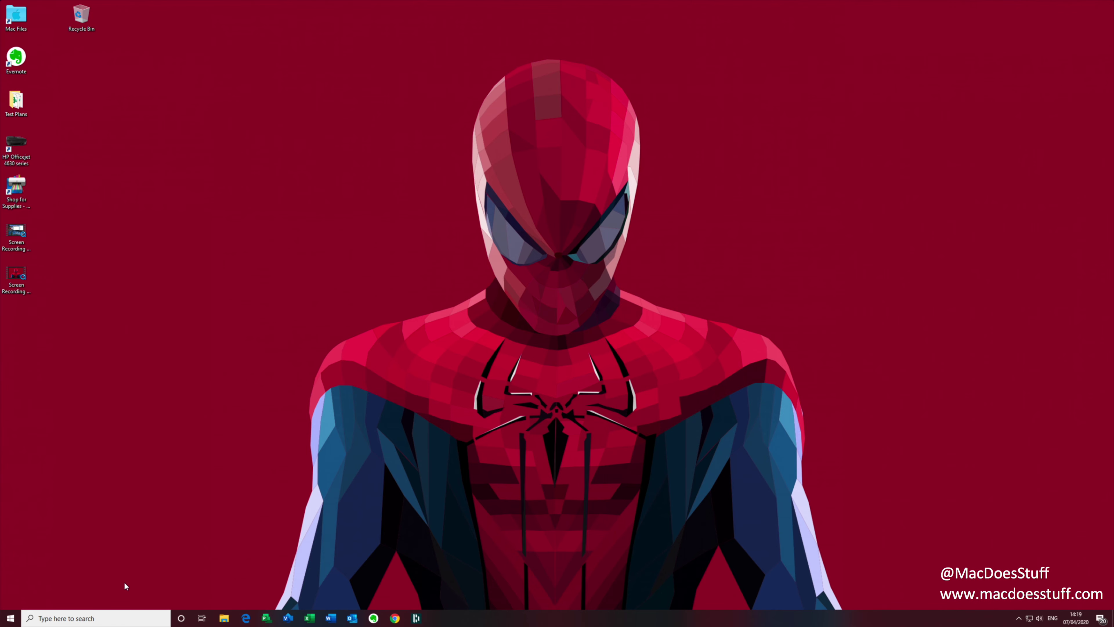
Step: Launch Windows Sandbox by searching 'windows sandb' from the Start menu
{"action": "left_click", "coordinate": [10, 618]}
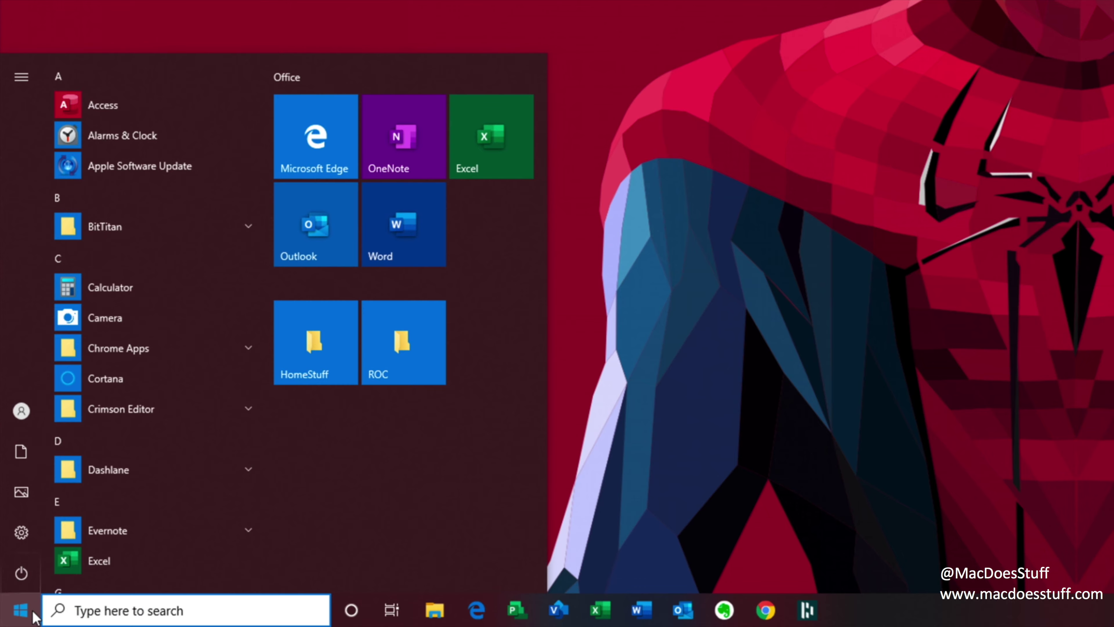
{"action": "type", "text": "windows s"}
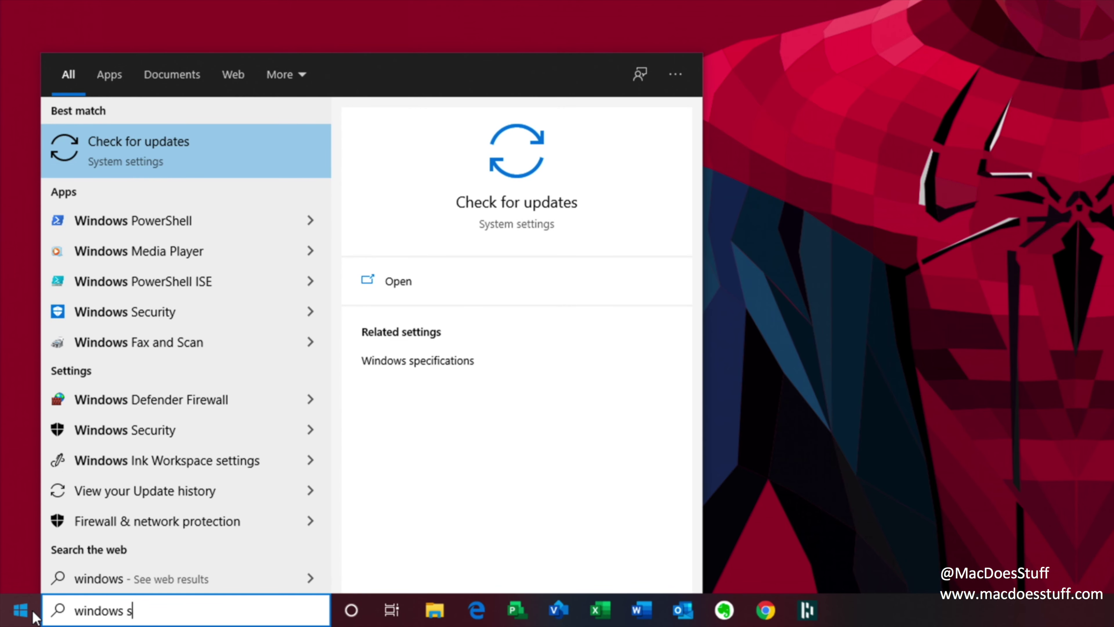
{"action": "type", "text": "andb"}
{"action": "key", "text": "Return"}
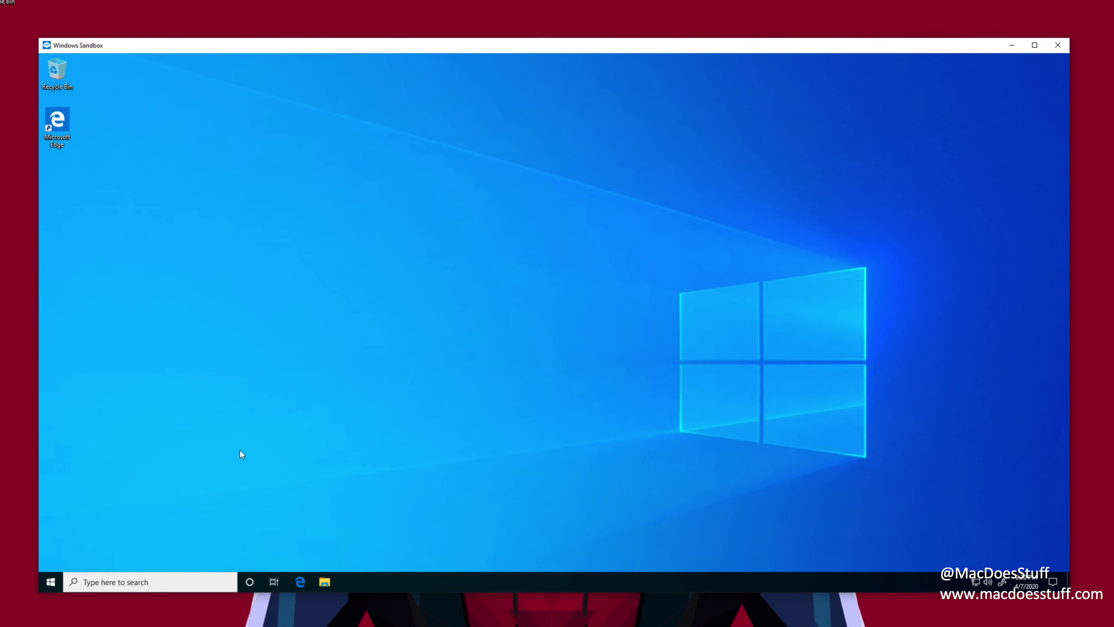
{"action": "left_click", "coordinate": [300, 582]}
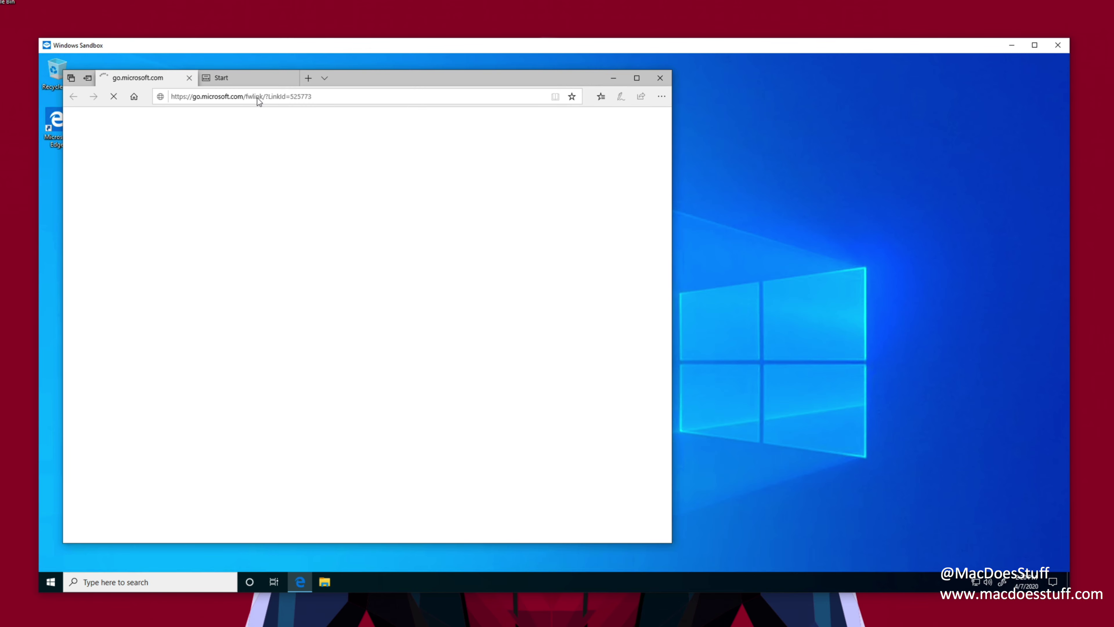
{"action": "left_click", "coordinate": [259, 96]}
{"action": "type", "text": "www.google.com"}
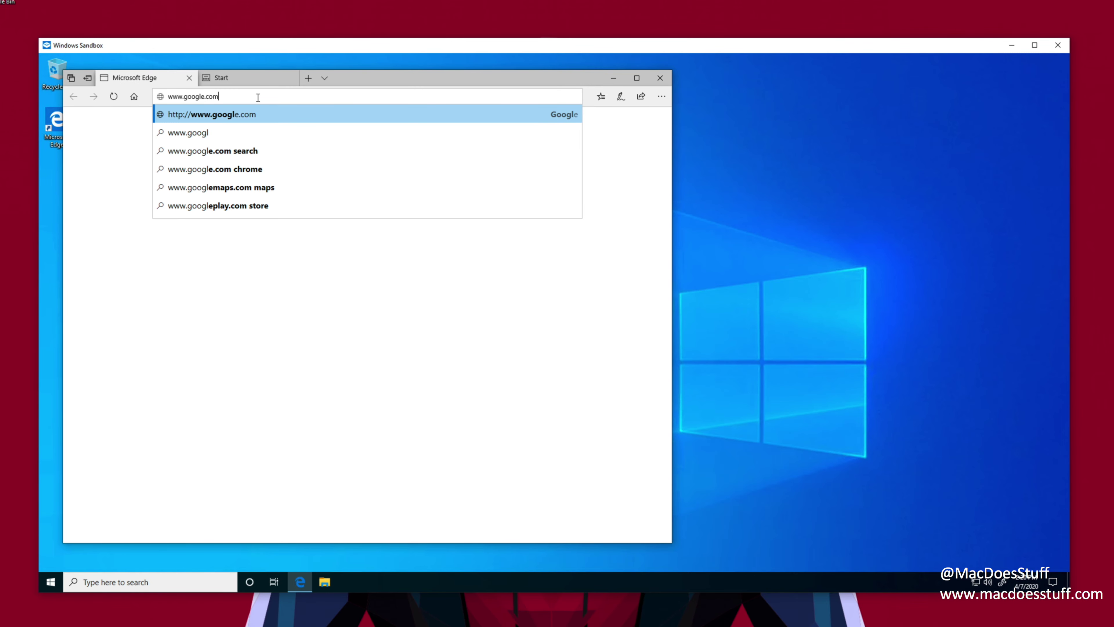
{"action": "type", "text": "/"}
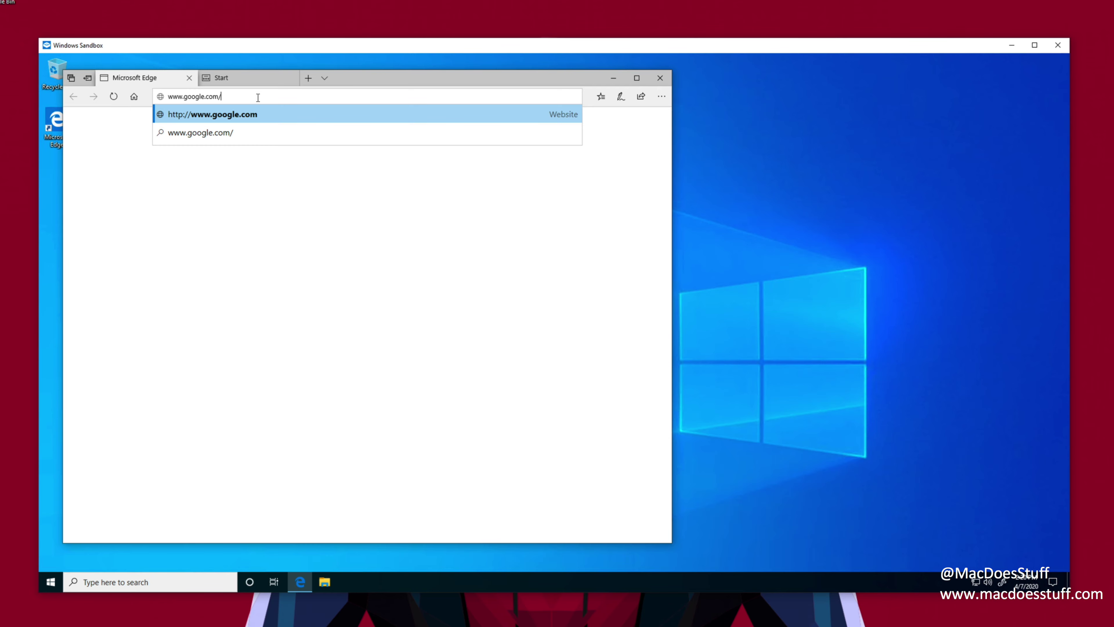
{"action": "type", "text": "chrome"}
{"action": "key", "text": "Return"}
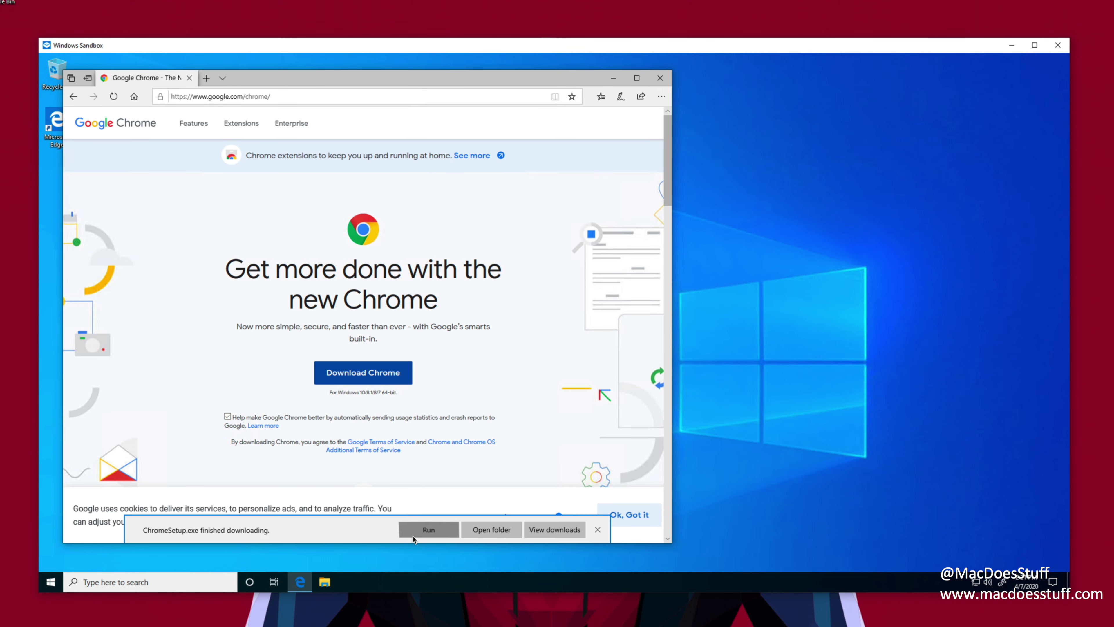
{"action": "left_click", "coordinate": [413, 535]}
{"action": "left_click", "coordinate": [613, 82]}
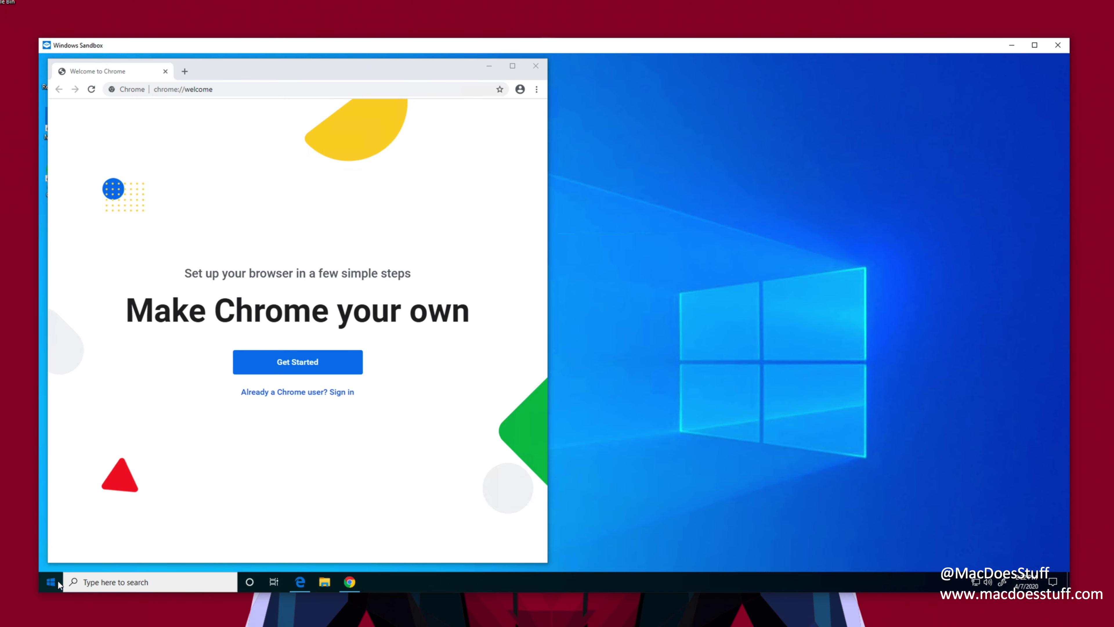
Step: Bring the freshly installed Chrome window forward on its welcome page
{"action": "left_click", "coordinate": [149, 74]}
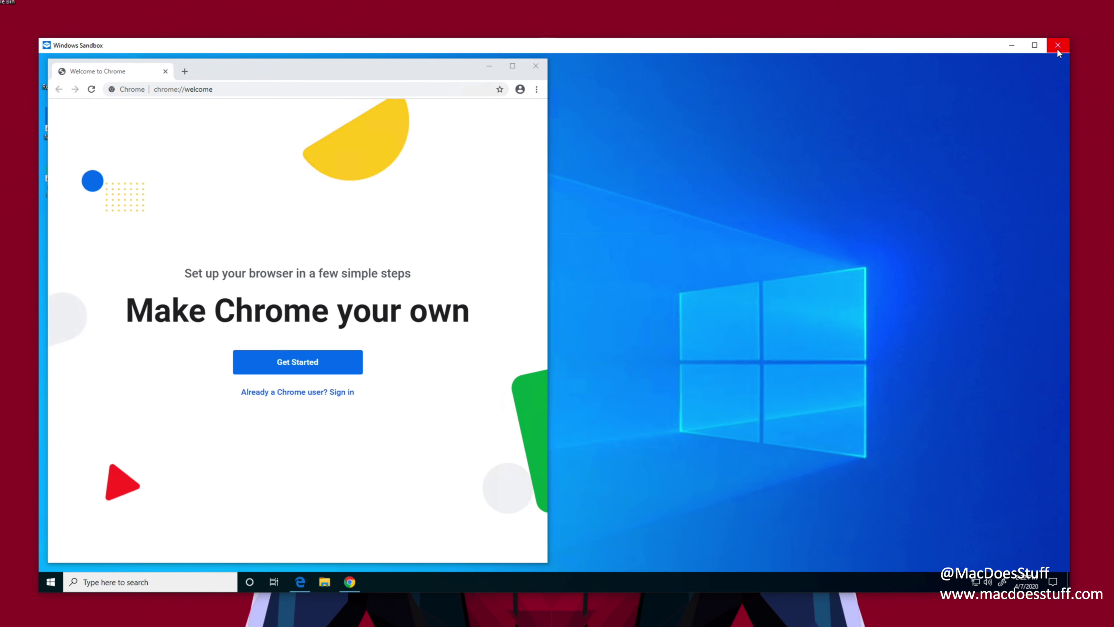
Step: Close Windows Sandbox and confirm discarding its contents
{"action": "left_click", "coordinate": [1057, 45]}
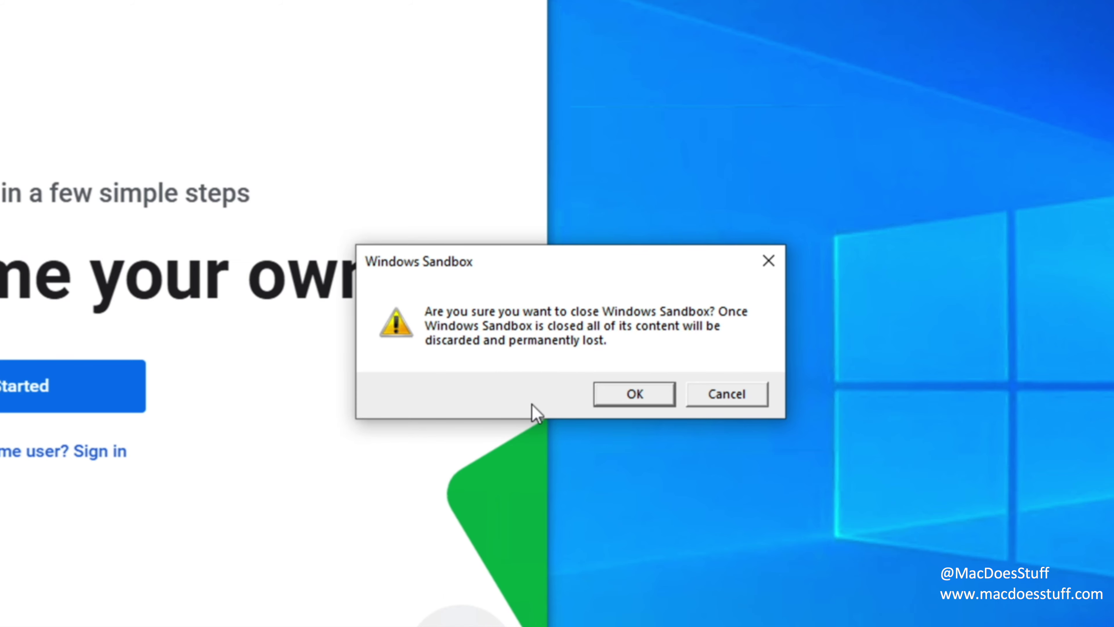
{"action": "left_click", "coordinate": [618, 404]}
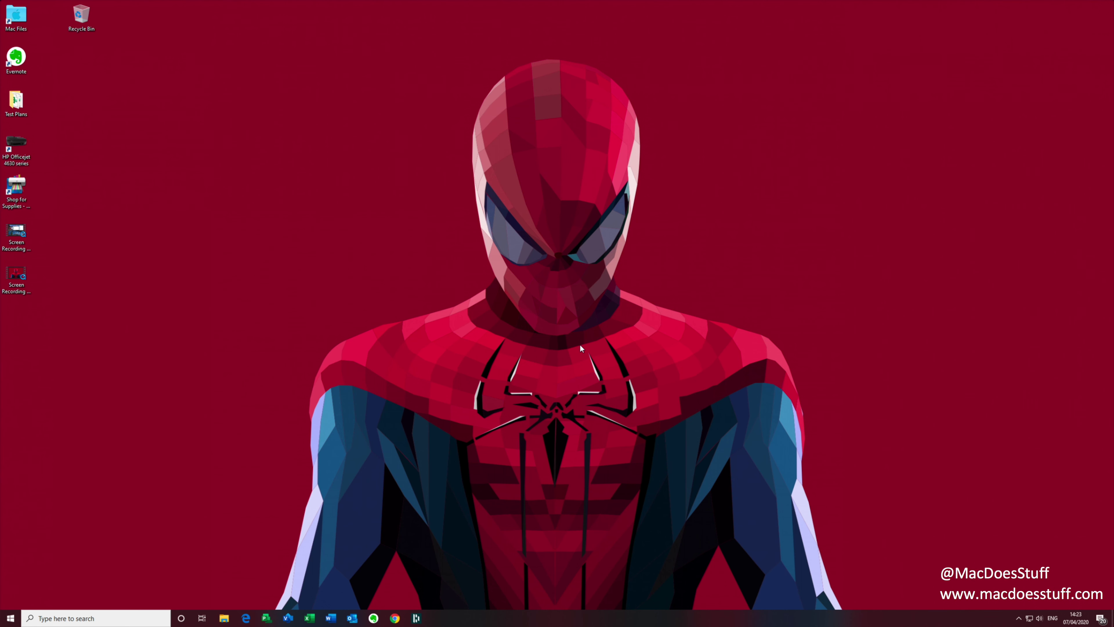
Step: Relaunch Windows Sandbox from the Start menu search
{"action": "key", "text": "super"}
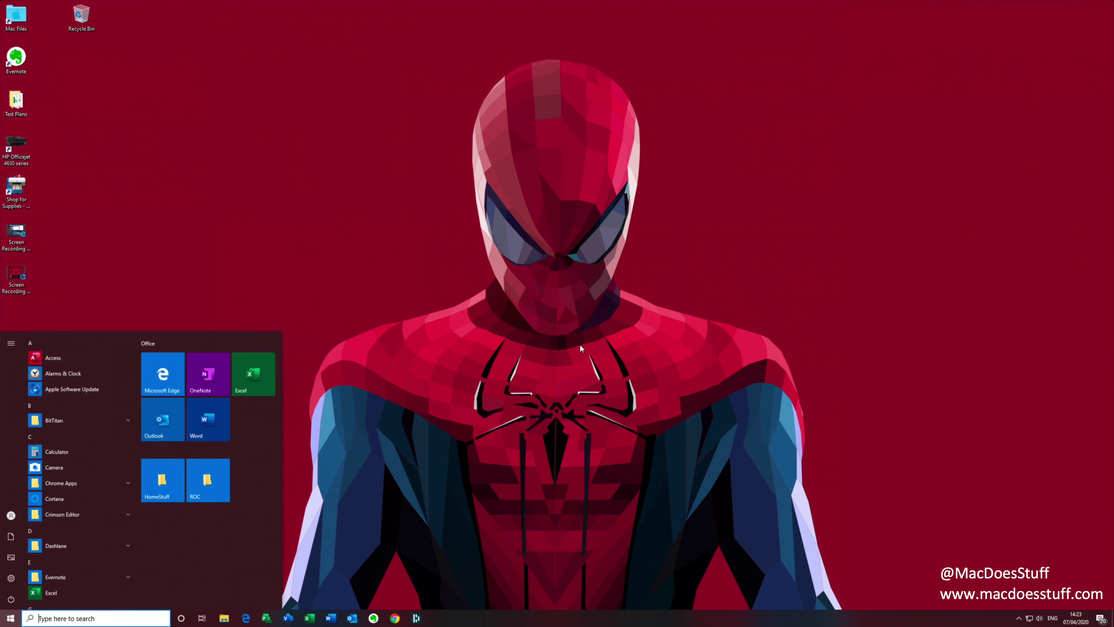
{"action": "type", "text": "check"}
{"action": "key", "text": "Return"}
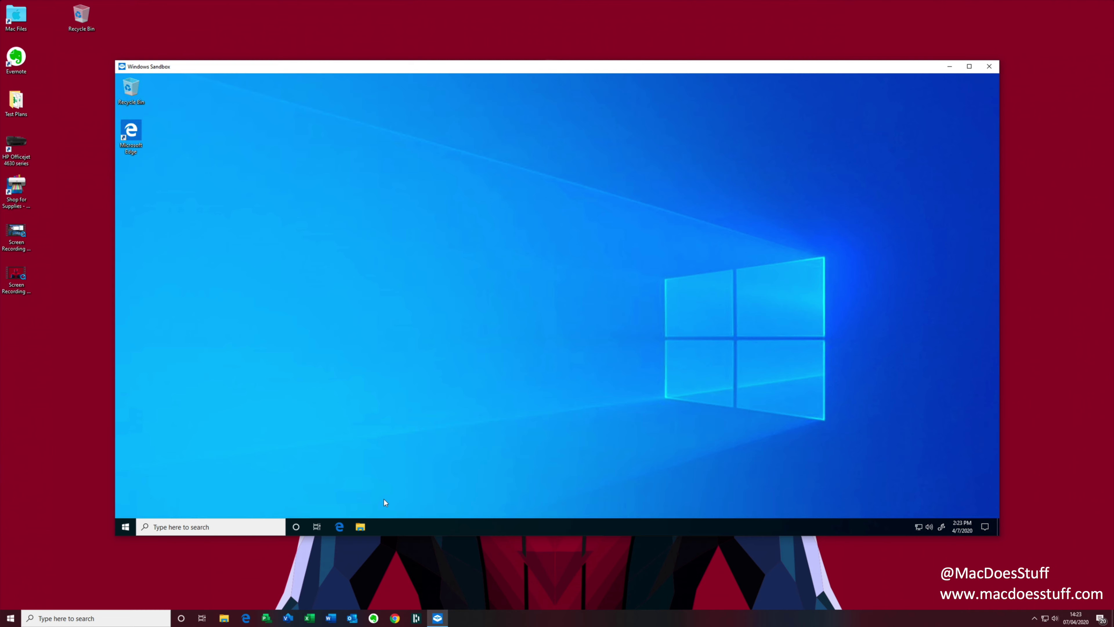
Step: Inspect the fresh sandbox in File Explorer, then close Explorer and the sandbox
{"action": "left_click", "coordinate": [360, 529]}
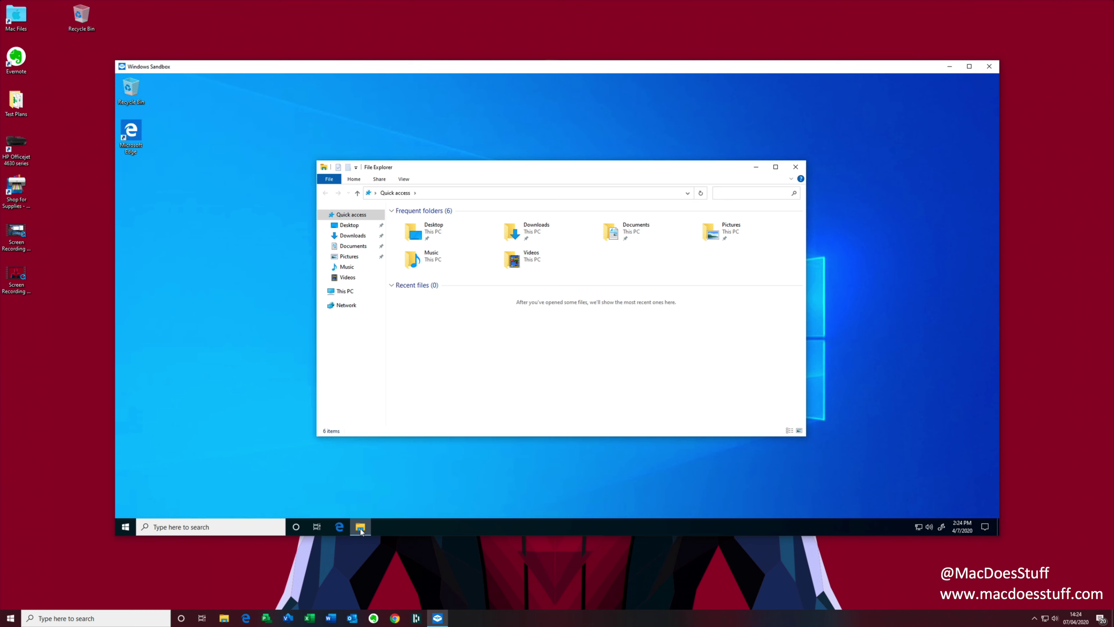
{"action": "left_click", "coordinate": [796, 167]}
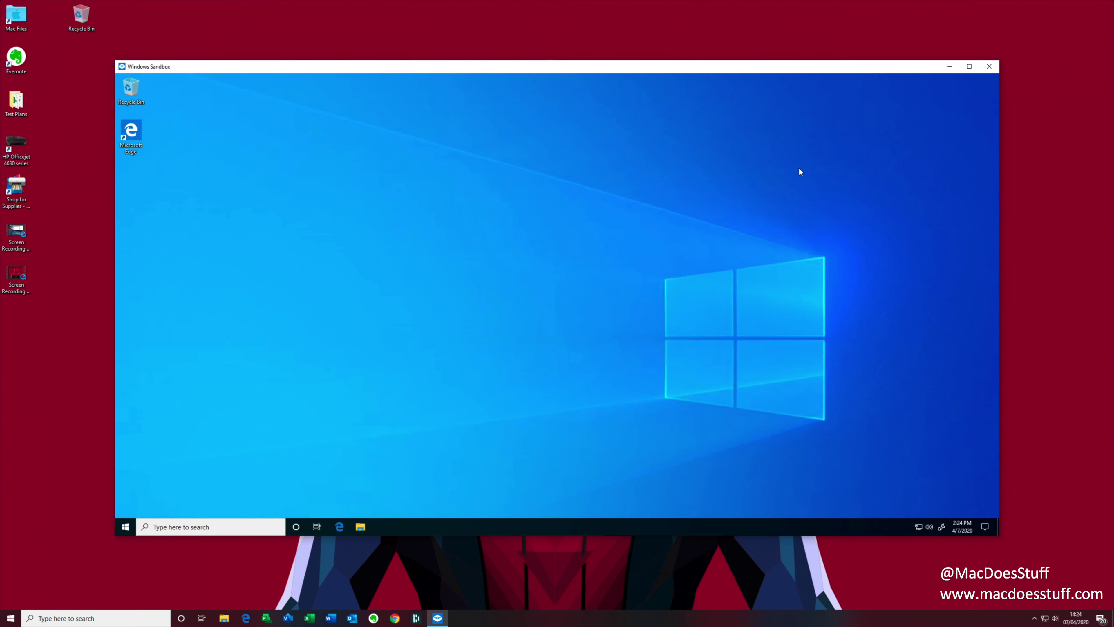
{"action": "left_click", "coordinate": [989, 66]}
Step: Confirm discarding the sandbox and take the Windows VM out of full screen with Ctrl+Cmd+F
{"action": "left_click", "coordinate": [594, 341]}
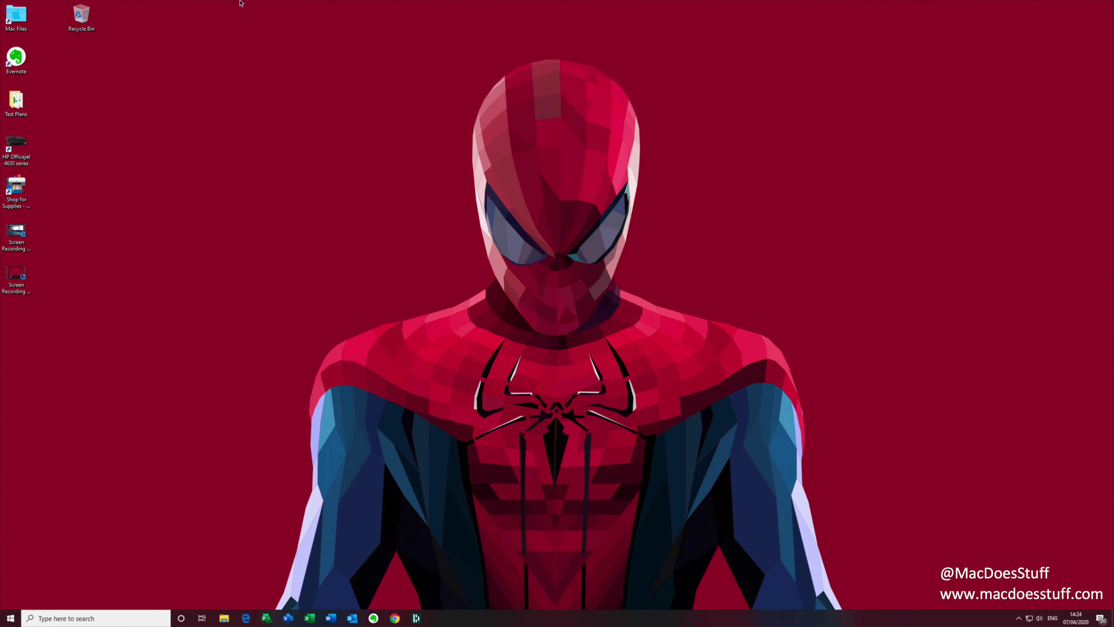
{"action": "left_click", "coordinate": [110, 24]}
{"action": "key", "text": "ctrl+super+f"}
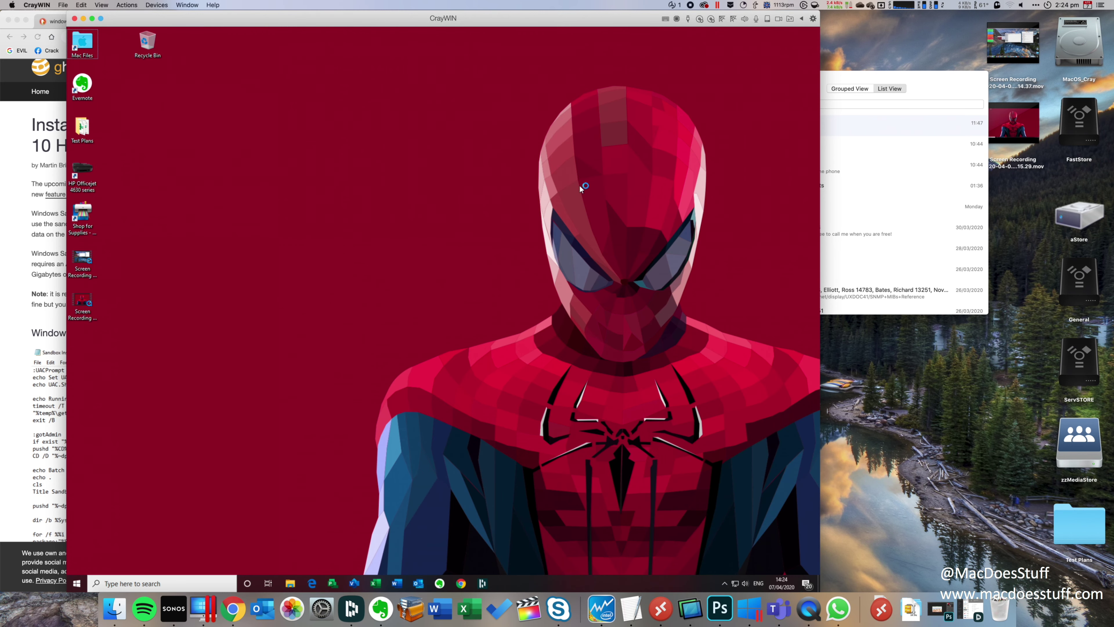